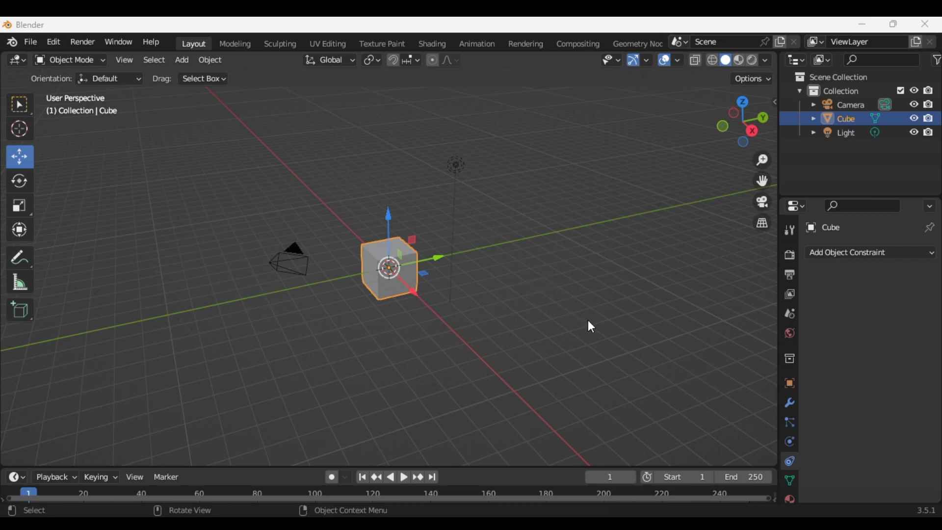
# Add a Cylinder mesh and raise it along Z above the Cube.
pyautogui.click(865, 502)
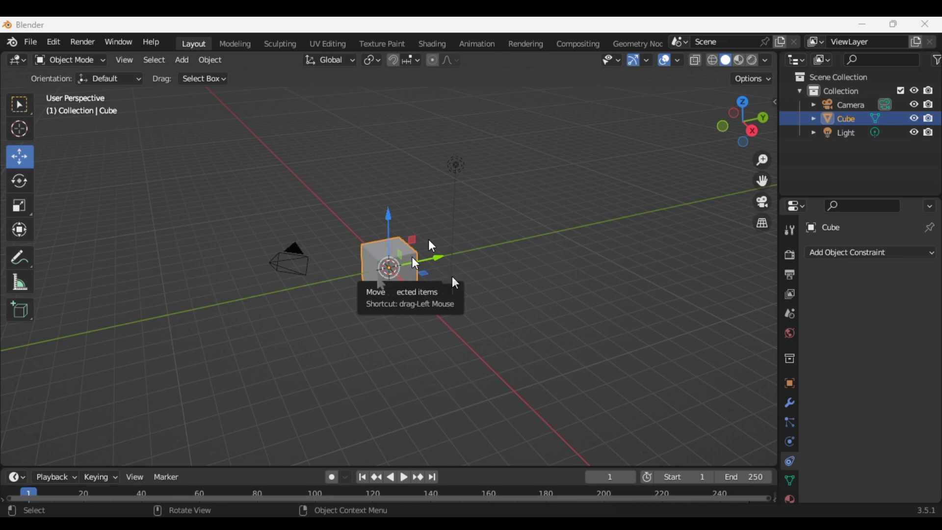
pyautogui.click(457, 165)
pyautogui.hotkey('shift', 'a')
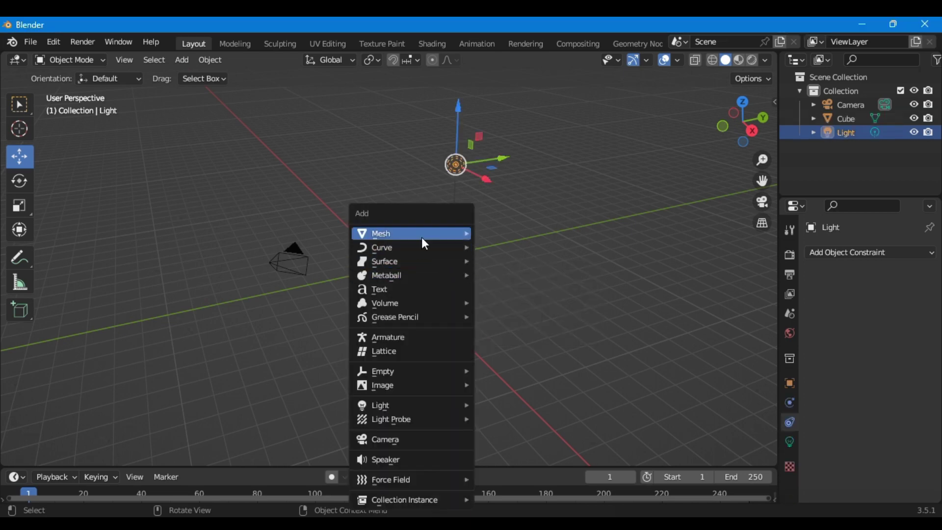
pyautogui.moveTo(411, 233)
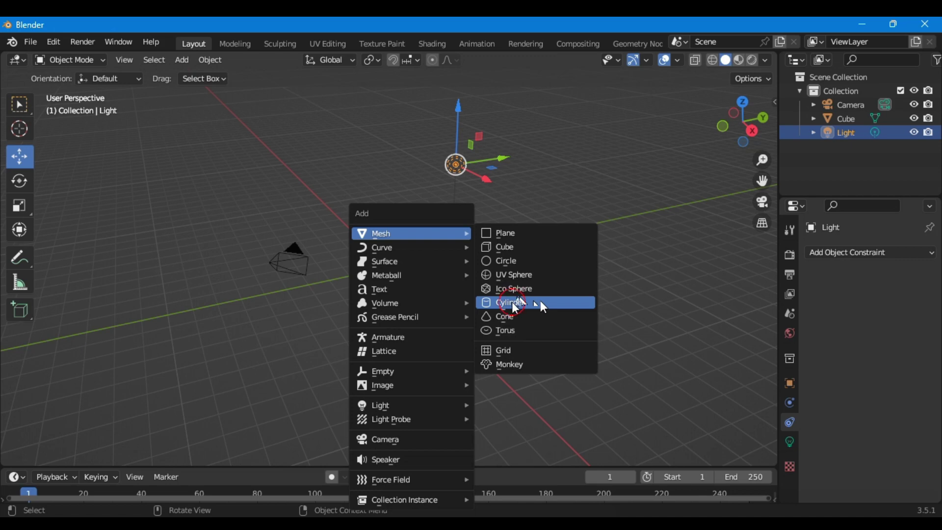
pyautogui.click(515, 304)
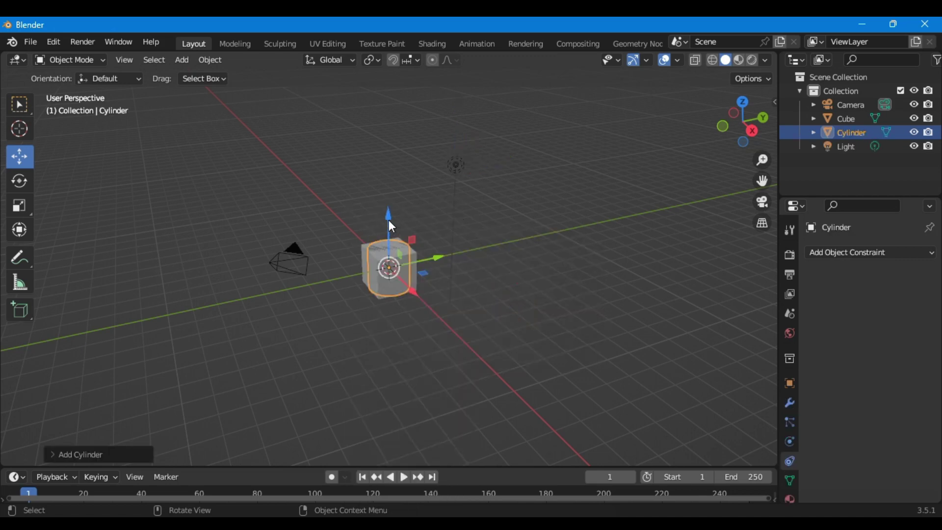
pyautogui.moveTo(391, 225); pyautogui.dragTo(396, 117)
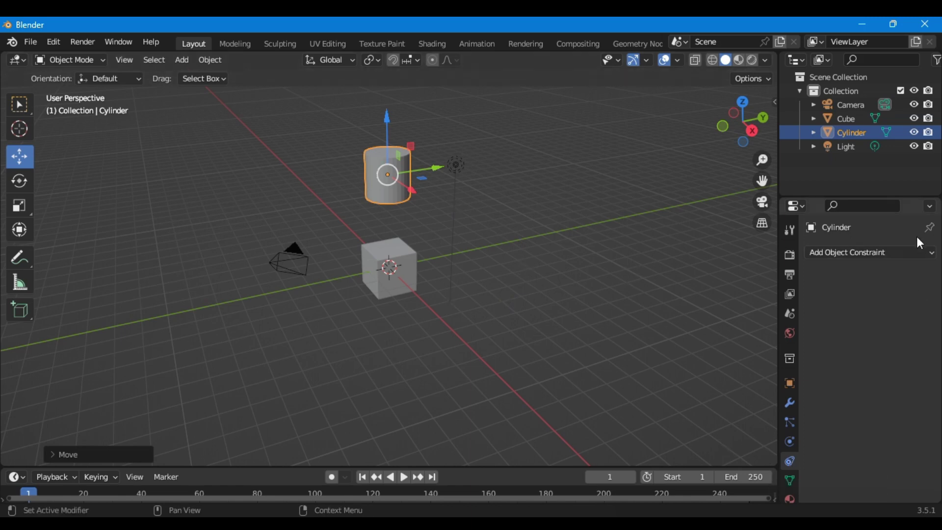
# Give the Cylinder a Track To constraint with no target yet.
pyautogui.click(908, 253)
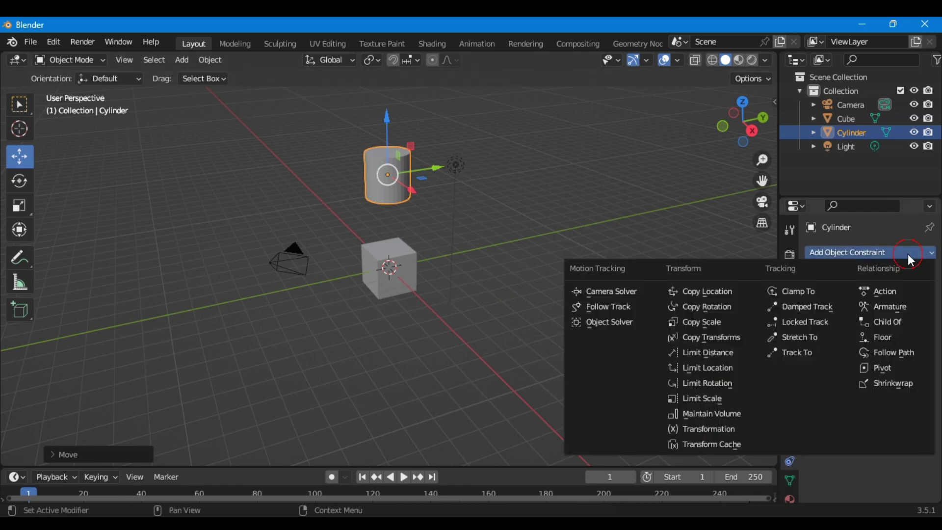
pyautogui.click(867, 254)
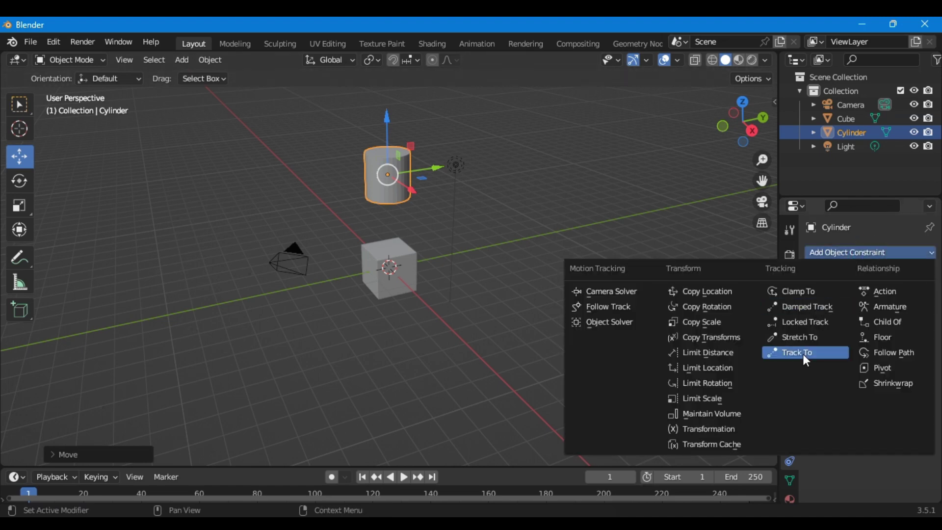
pyautogui.click(788, 353)
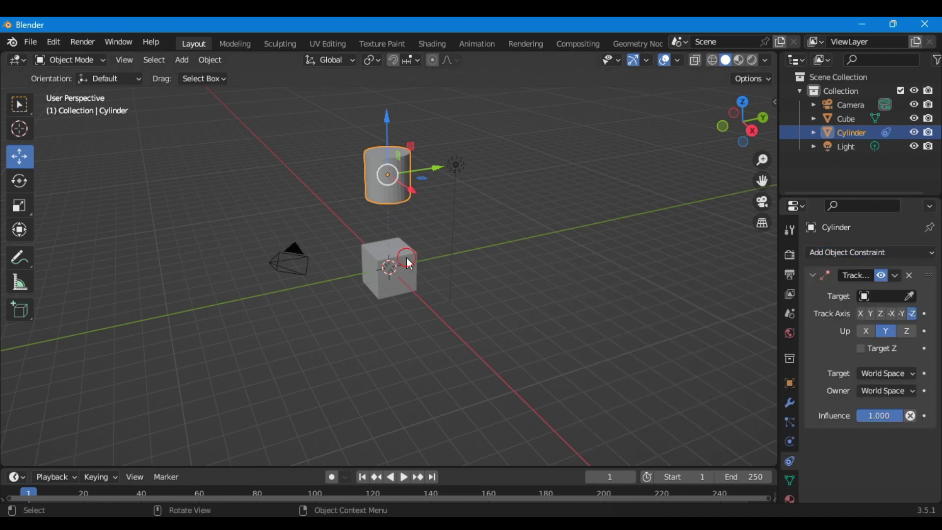
# Add a Track To constraint on the Cube targeting the Cylinder, then reselect the Cylinder.
pyautogui.click(410, 264)
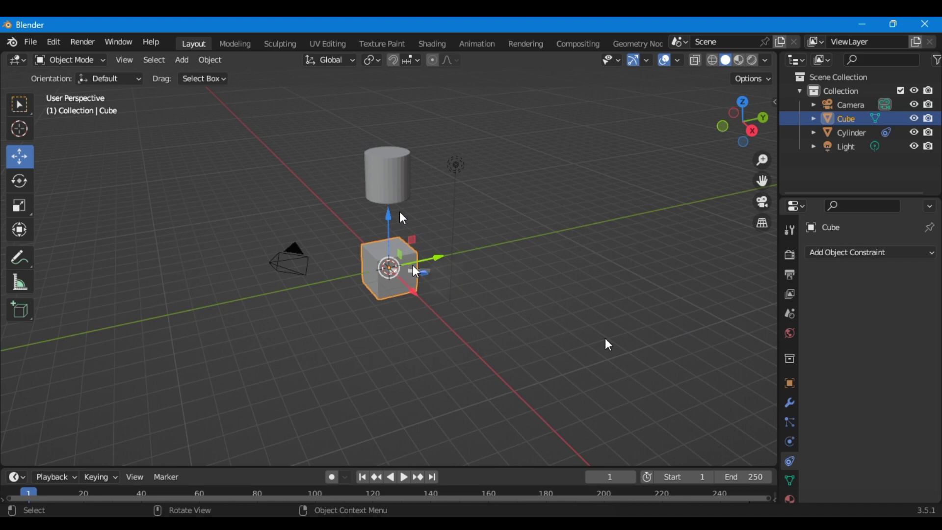
pyautogui.click(858, 252)
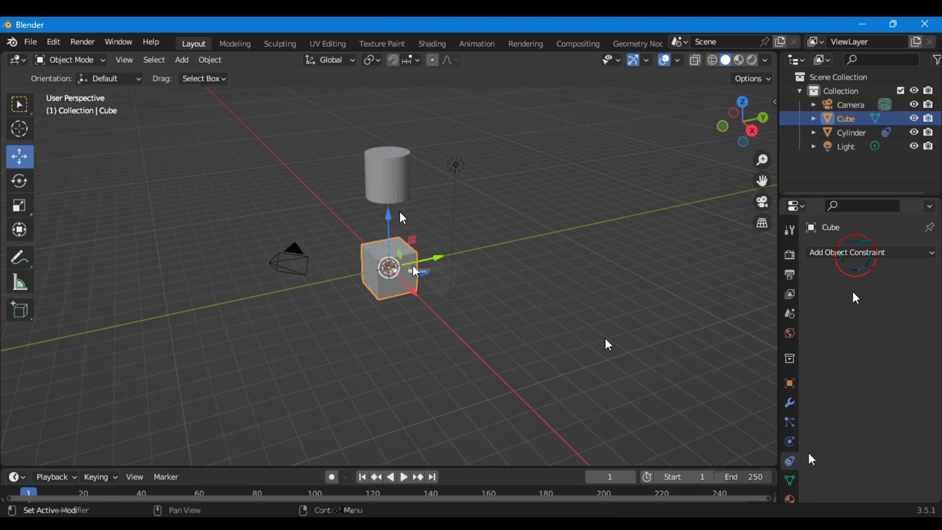
pyautogui.click(807, 349)
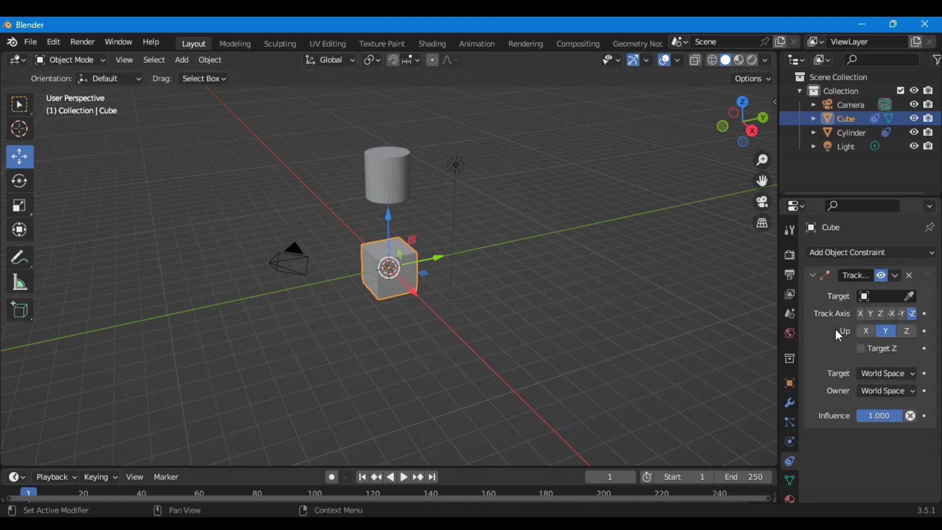
pyautogui.click(909, 296)
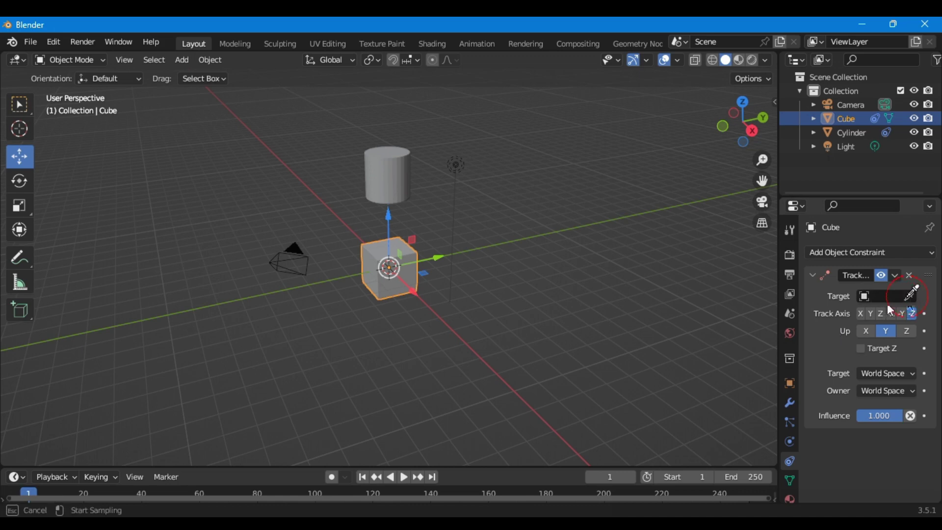
pyautogui.click(390, 171)
pyautogui.keyDown('shift'); pyautogui.rightClick(389, 172); pyautogui.keyUp('shift')
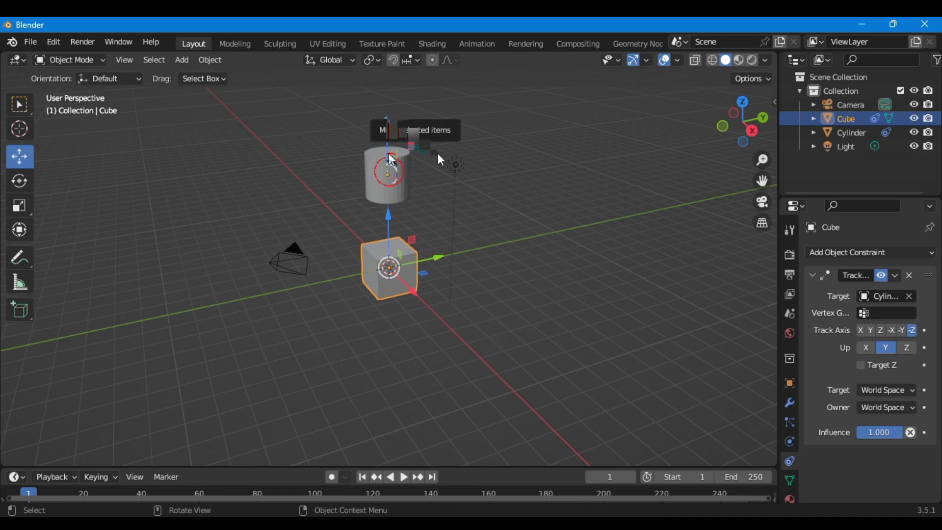
pyautogui.click(393, 162)
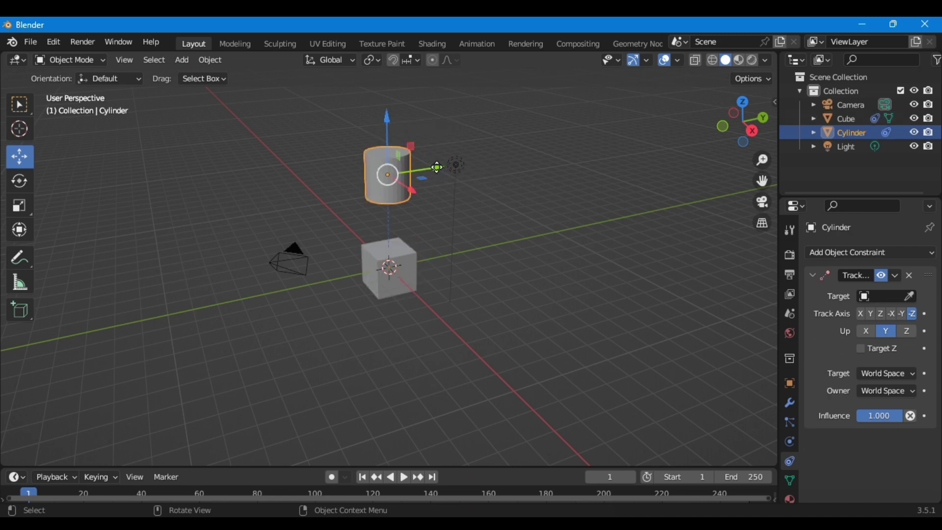
# Slide the Cylinder sideways so the Cube rotates to face it, then reselect the Cube.
pyautogui.moveTo(436, 173)
pyautogui.mouseDown()
pyautogui.moveTo(606, 234)
pyautogui.moveTo(522, 203)
pyautogui.moveTo(417, 197)
pyautogui.moveTo(644, 181)
pyautogui.moveTo(500, 206)
pyautogui.moveTo(574, 181)
pyautogui.moveTo(376, 200)
pyautogui.moveTo(572, 172)
pyautogui.moveTo(285, 187)
pyautogui.moveTo(208, 219)
pyautogui.moveTo(526, 189)
pyautogui.moveTo(340, 185)
pyautogui.moveTo(487, 175)
pyautogui.moveTo(507, 157)
pyautogui.moveTo(358, 175)
pyautogui.moveTo(476, 168)
pyautogui.moveTo(370, 177)
pyautogui.moveTo(513, 178)
pyautogui.moveTo(402, 171)
pyautogui.moveTo(515, 171)
pyautogui.moveTo(384, 177)
pyautogui.moveTo(551, 166)
pyautogui.moveTo(327, 178)
pyautogui.moveTo(458, 164)
pyautogui.moveTo(485, 171)
pyautogui.mouseUp()
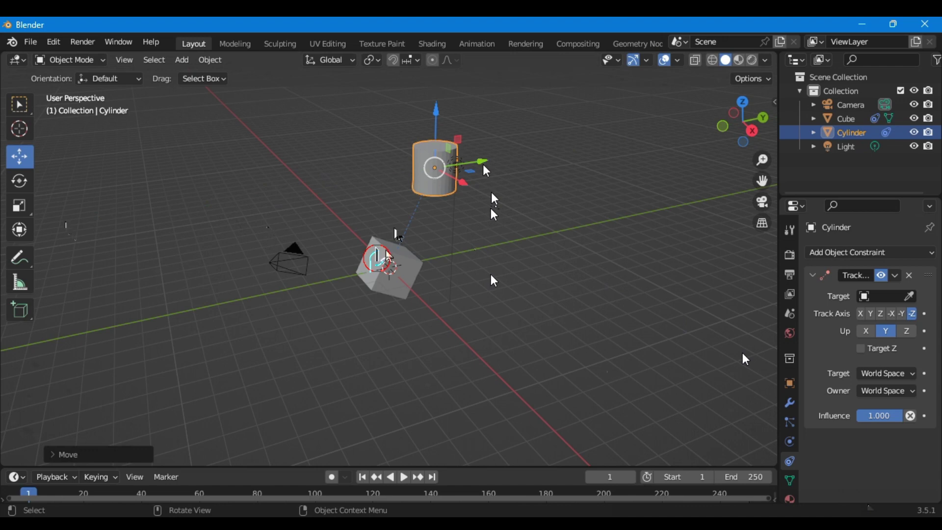
pyautogui.keyDown('shift'); pyautogui.click(389, 260); pyautogui.keyUp('shift')
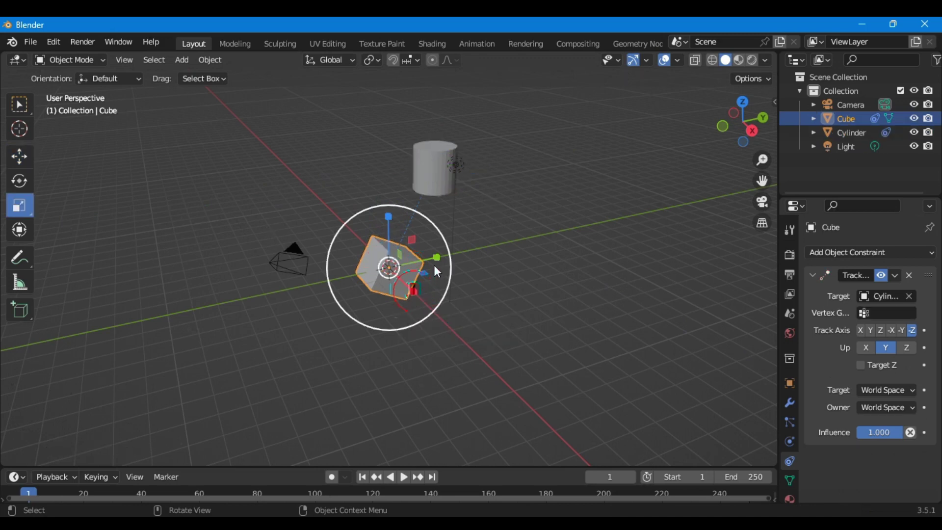
# Scale the Cube to roughly double size and tilt it with a free rotation.
pyautogui.moveTo(433, 265)
pyautogui.mouseDown()
pyautogui.moveTo(600, 268)
pyautogui.moveTo(591, 269)
pyautogui.mouseUp()
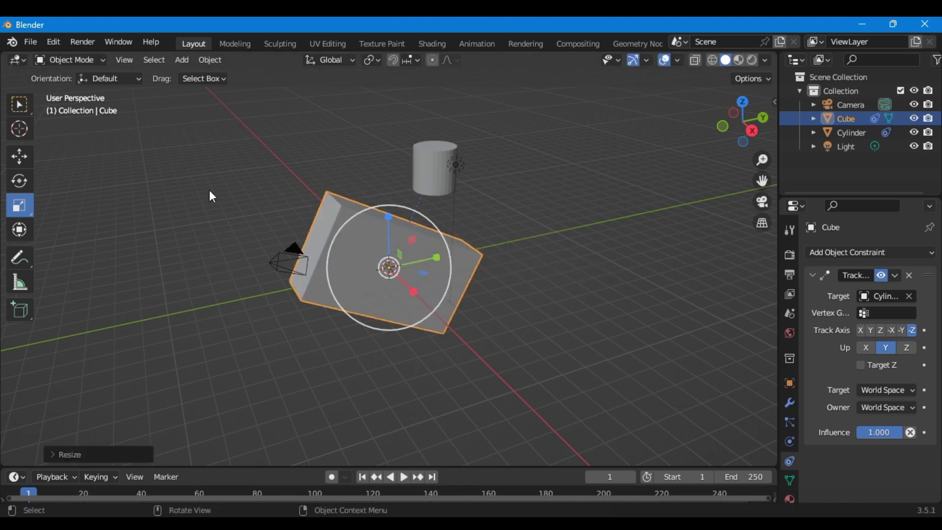
pyautogui.hotkey('shift', 'space')
pyautogui.press('r')
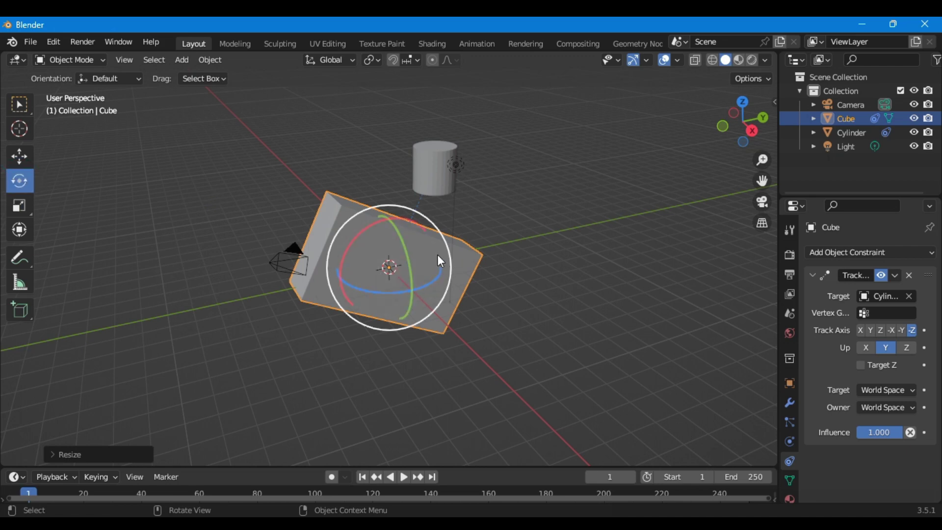
pyautogui.moveTo(440, 269); pyautogui.dragTo(440, 279)
# Move the Cylinder farther up and back, with the Cube staying aimed at it.
pyautogui.click(432, 167)
pyautogui.hotkey('shift', 'space')
pyautogui.press('g')
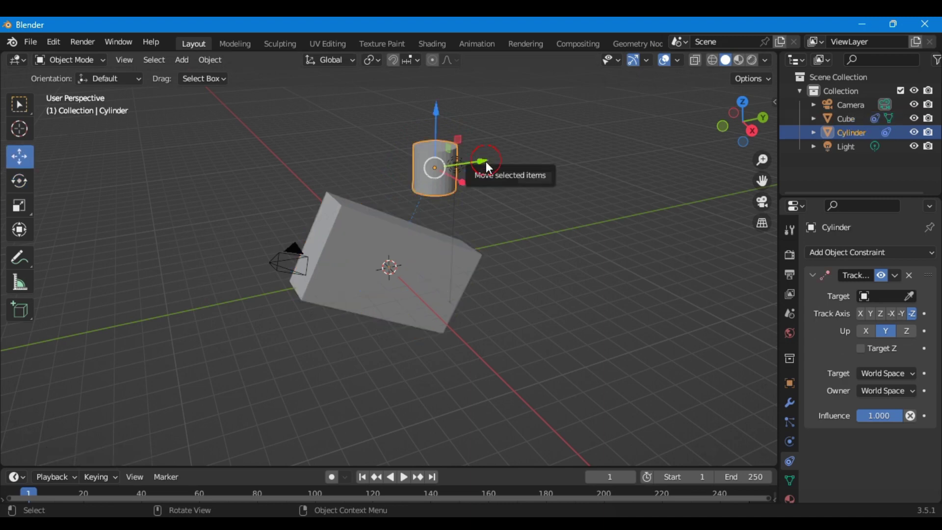
pyautogui.moveTo(486, 161)
pyautogui.mouseDown()
pyautogui.moveTo(456, 164)
pyautogui.moveTo(233, 324)
pyautogui.moveTo(594, 221)
pyautogui.moveTo(381, 221)
pyautogui.moveTo(658, 206)
pyautogui.moveTo(292, 219)
pyautogui.moveTo(566, 196)
pyautogui.moveTo(448, 196)
pyautogui.moveTo(293, 222)
pyautogui.moveTo(592, 169)
pyautogui.moveTo(351, 169)
pyautogui.moveTo(522, 162)
pyautogui.moveTo(538, 151)
pyautogui.moveTo(388, 152)
pyautogui.moveTo(517, 132)
pyautogui.mouseUp()
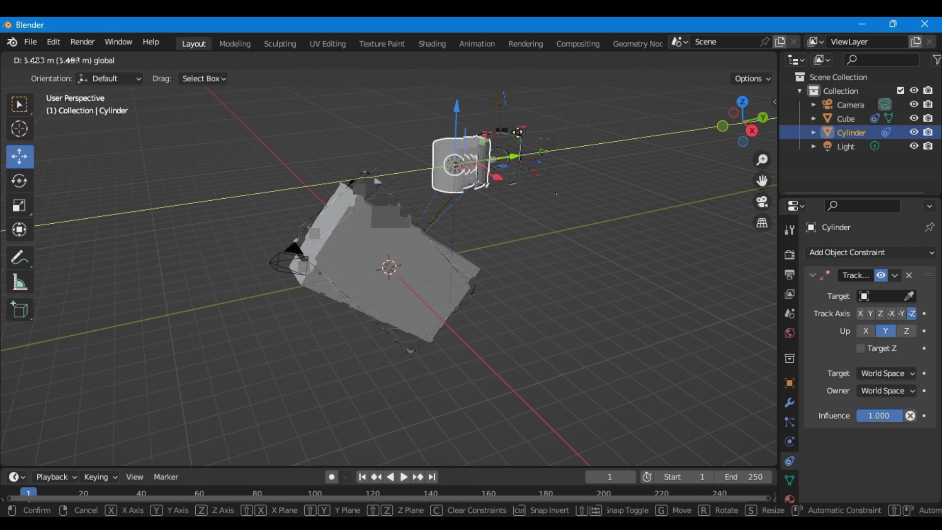
pyautogui.click(517, 131)
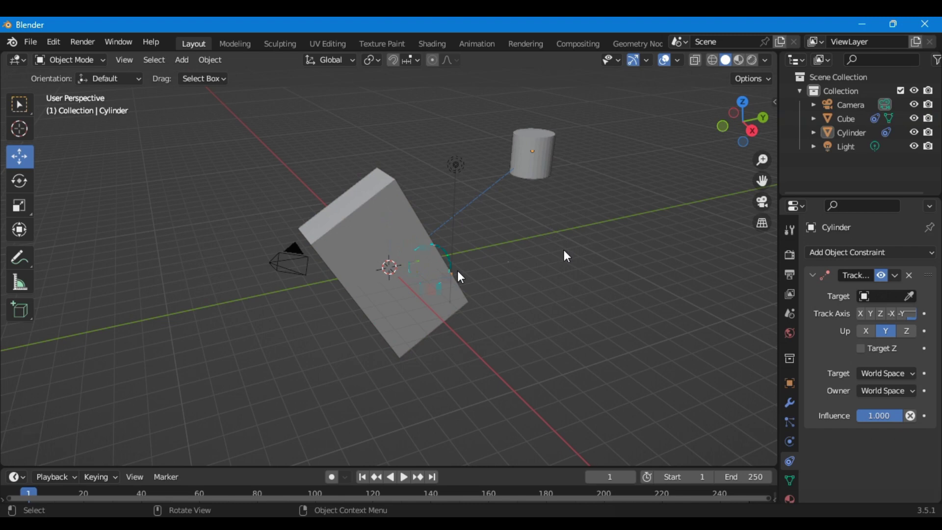
pyautogui.hotkey('shift', 'a')
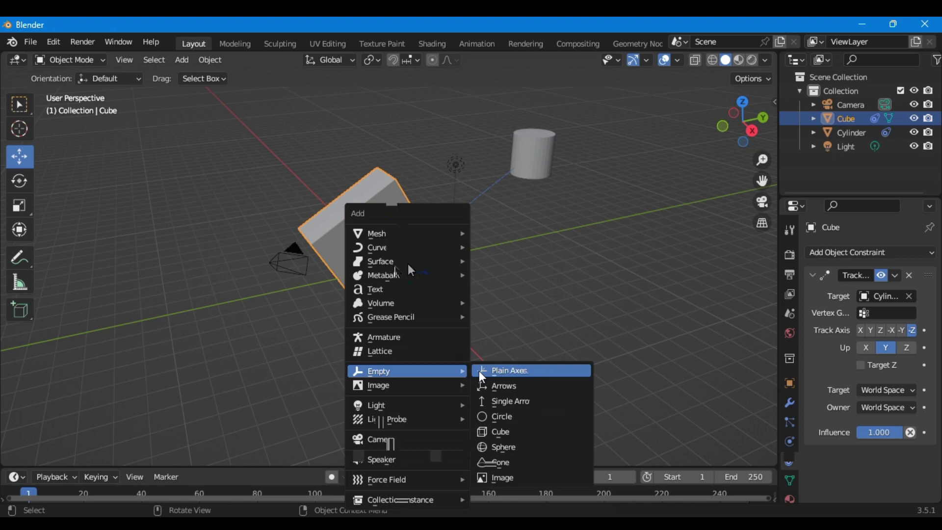
# Add a Plain Axes Empty and move it 4.205 m aside along Y.
pyautogui.click(479, 370)
pyautogui.press('g')
pyautogui.press('y')
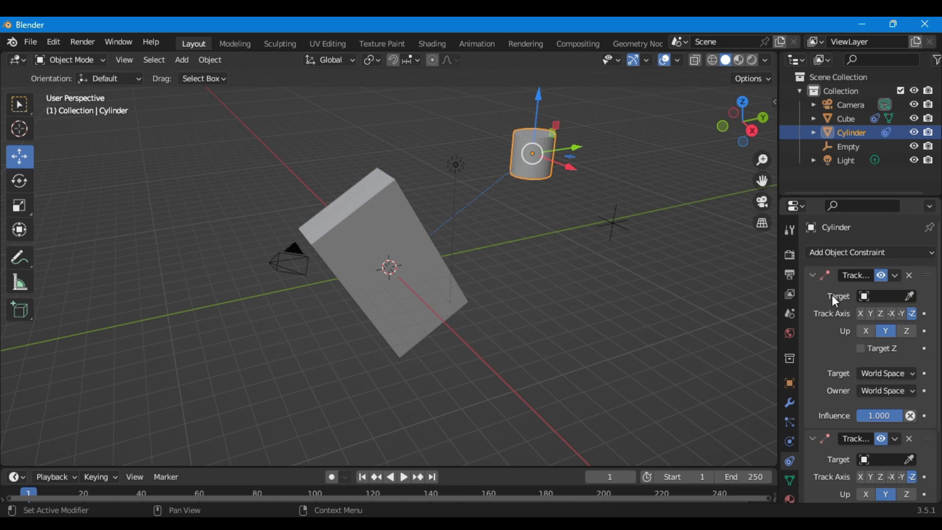
# Set the Empty as the Cylinder's Track To target, then drag the Empty along Y to -5.305 m.
pyautogui.click(910, 295)
pyautogui.click(602, 205)
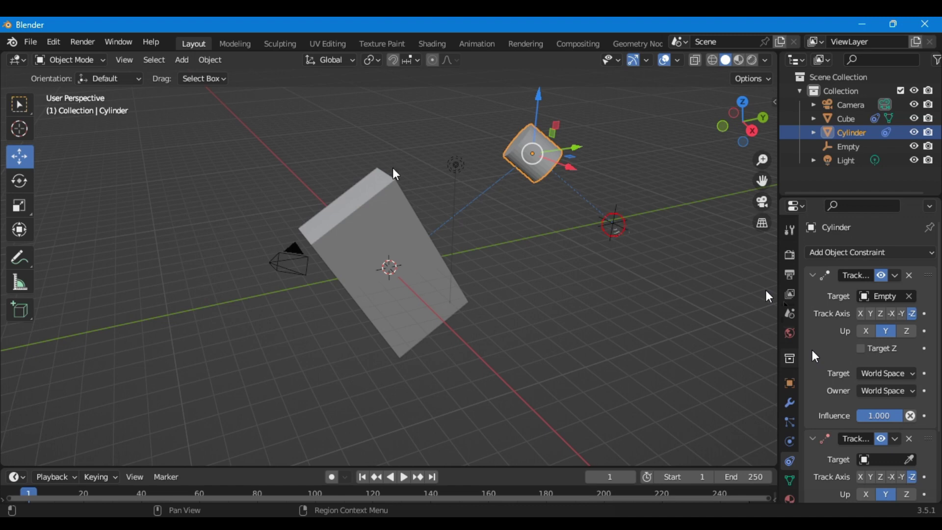
pyautogui.click(614, 227)
pyautogui.moveTo(651, 220)
pyautogui.mouseDown()
pyautogui.moveTo(643, 198)
pyautogui.moveTo(619, 182)
pyautogui.moveTo(612, 190)
pyautogui.mouseUp()
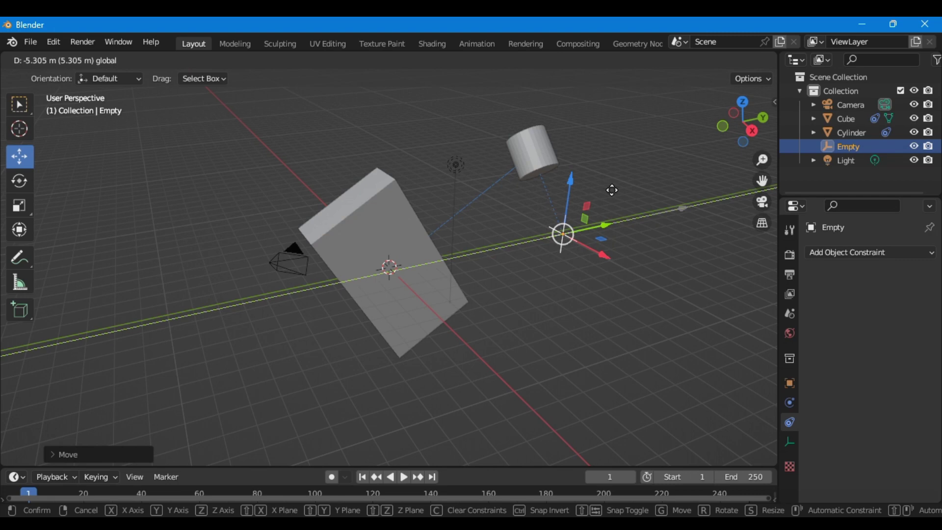
# Enlarge the Cylinder slightly with the Scale tool.
pyautogui.click(19, 180)
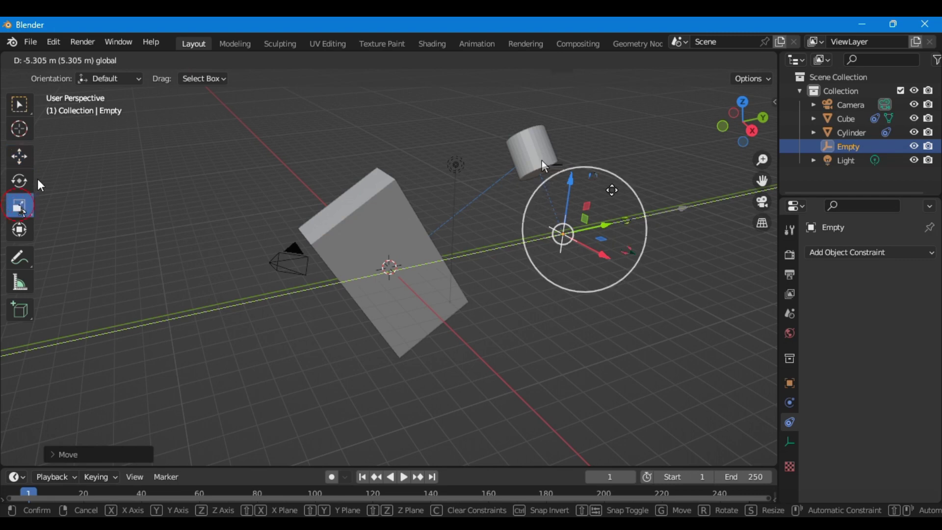
pyautogui.click(20, 206)
pyautogui.click(545, 162)
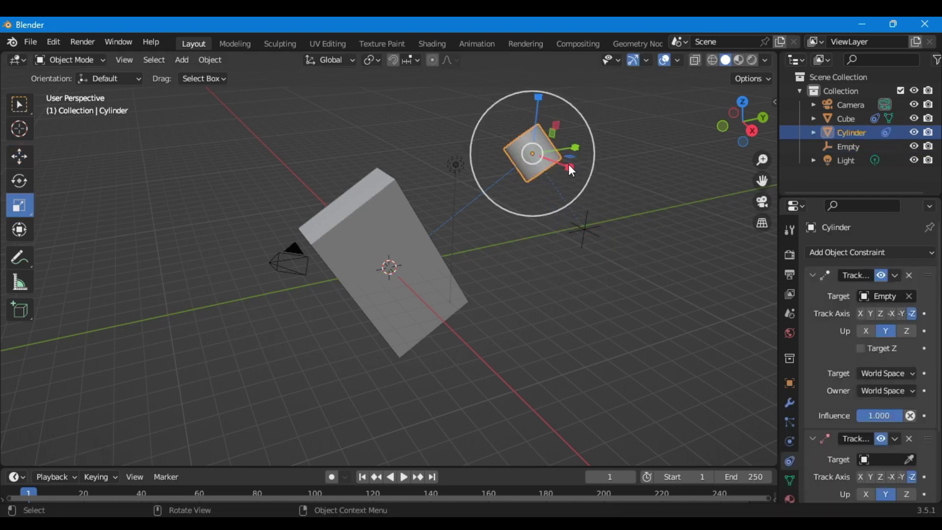
pyautogui.moveTo(569, 164); pyautogui.dragTo(583, 176)
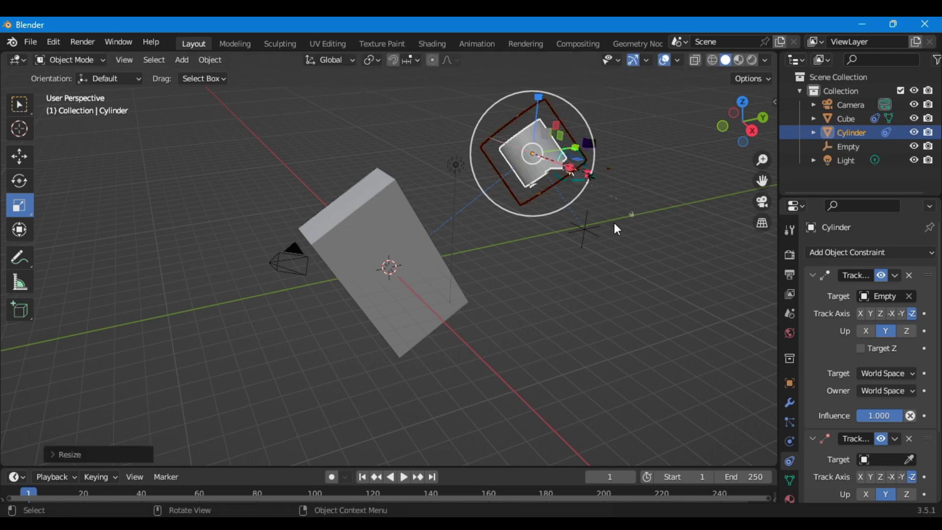
# Move the Empty further along Y, with the Cylinder swinging round to keep facing it.
pyautogui.click(615, 224)
pyautogui.click(623, 225)
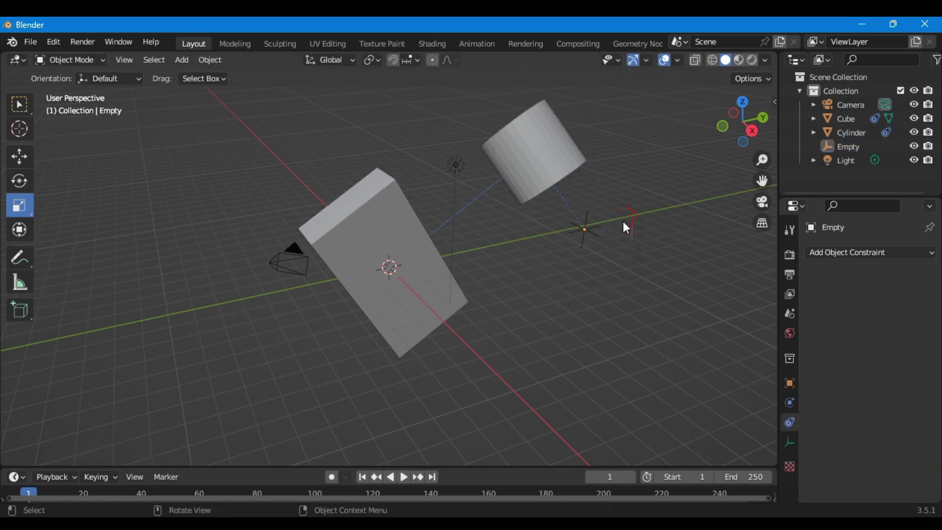
pyautogui.hotkey('shift', 'space')
pyautogui.press('g')
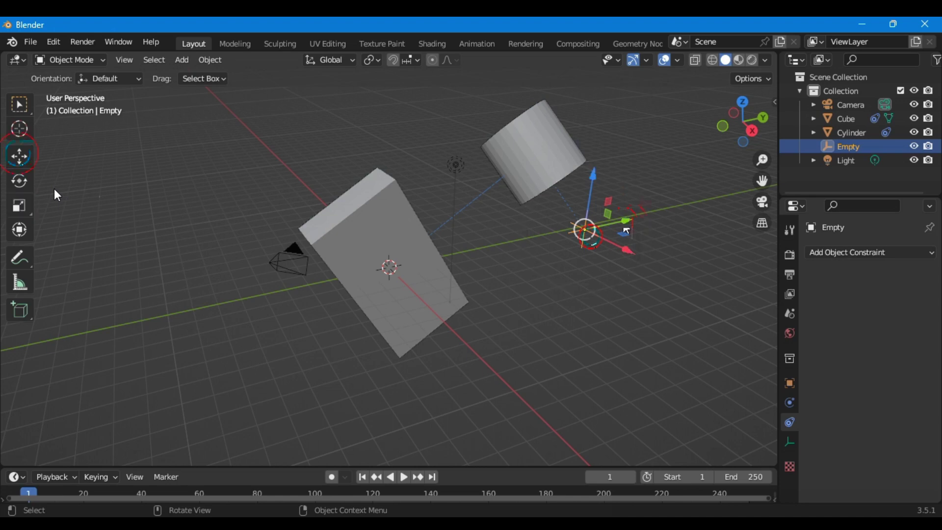
pyautogui.moveTo(627, 230)
pyautogui.mouseDown()
pyautogui.moveTo(542, 255)
pyautogui.moveTo(612, 234)
pyautogui.moveTo(611, 217)
pyautogui.mouseUp()
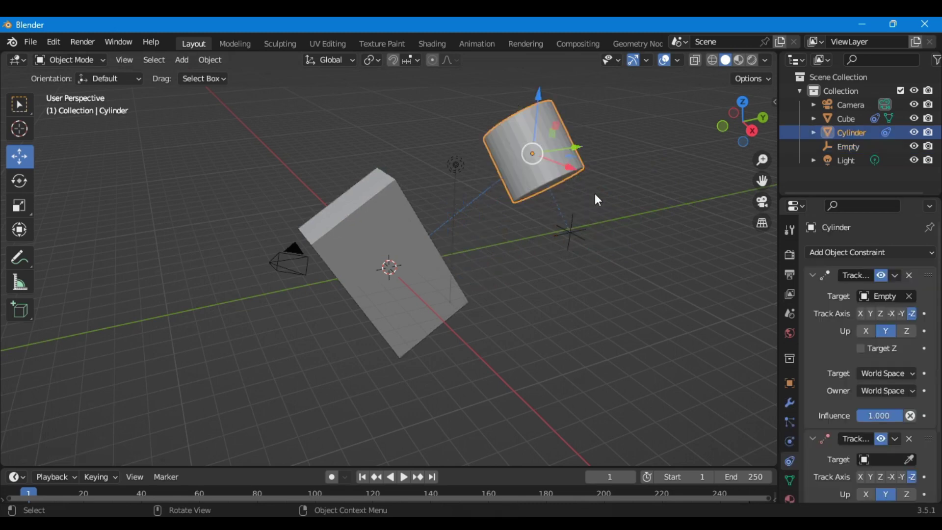
pyautogui.click(872, 316)
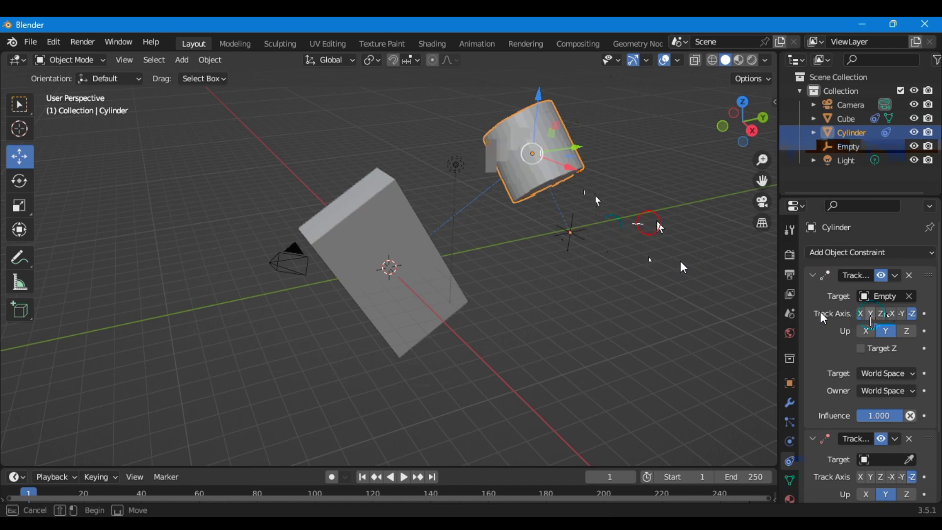
pyautogui.click(573, 232)
# Grab the Empty with G and move it so the Cylinder re-aims at it.
pyautogui.press('g')
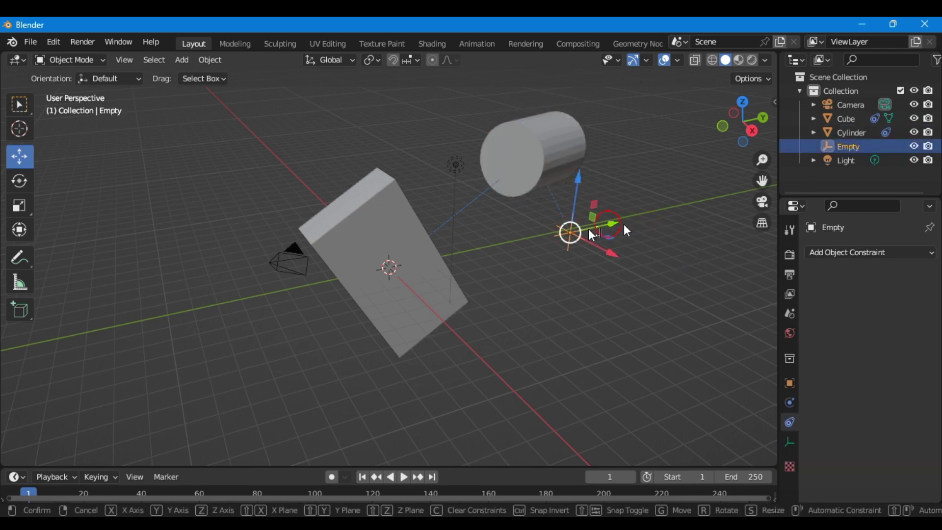